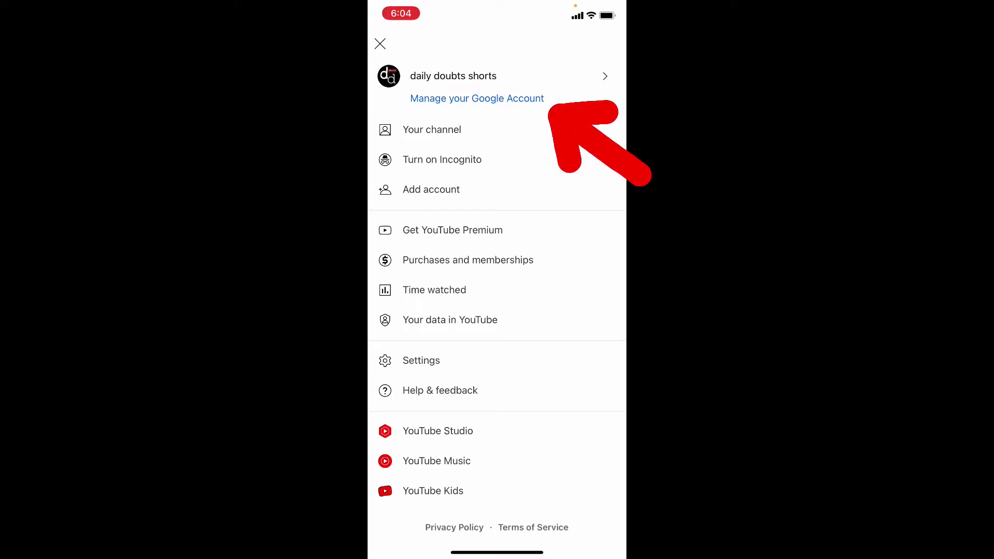
# Open Google Account management and switch to the Data & privacy settings.
pyautogui.click(477, 99)
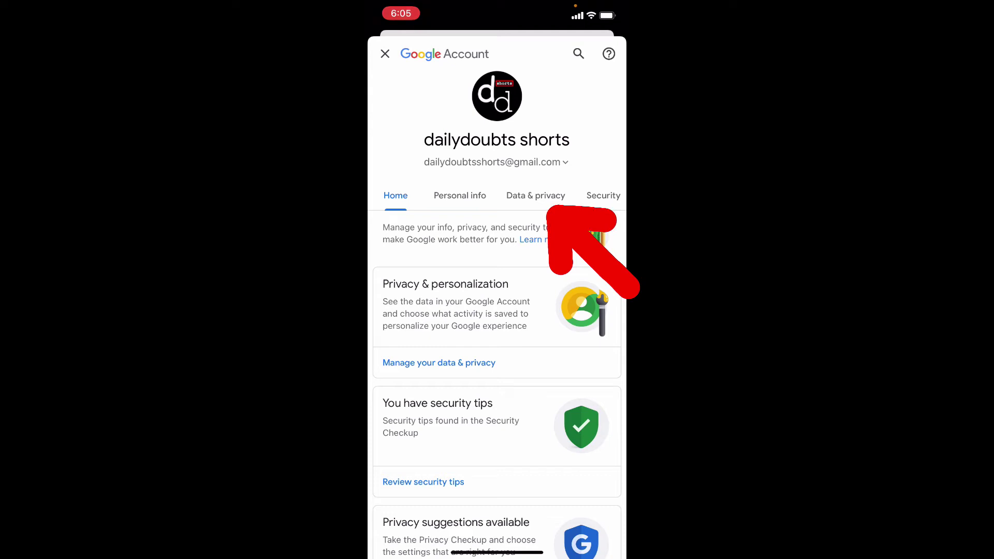
pyautogui.click(535, 194)
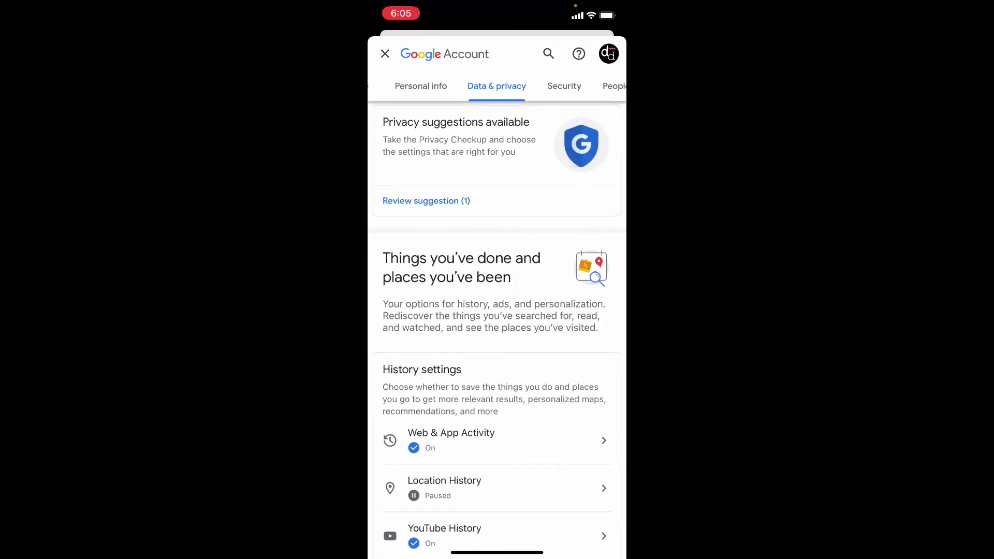
pyautogui.scroll(-3, 497, 332)
pyautogui.scroll(-5, 497, 332)
pyautogui.scroll(-5, 497, 330)
pyautogui.scroll(-5, 497, 329)
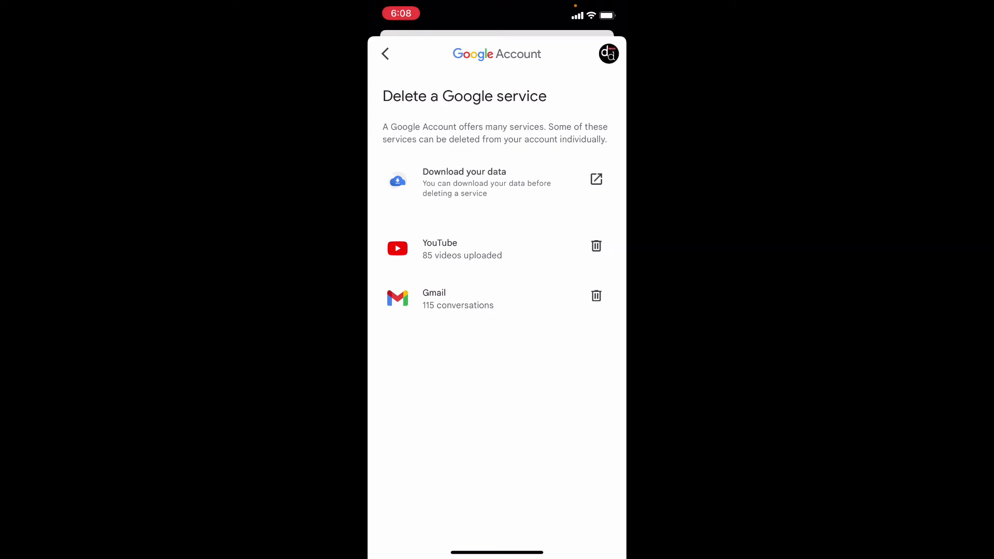
# Start deleting the YouTube service and confirm identity with the account password.
pyautogui.click(595, 246)
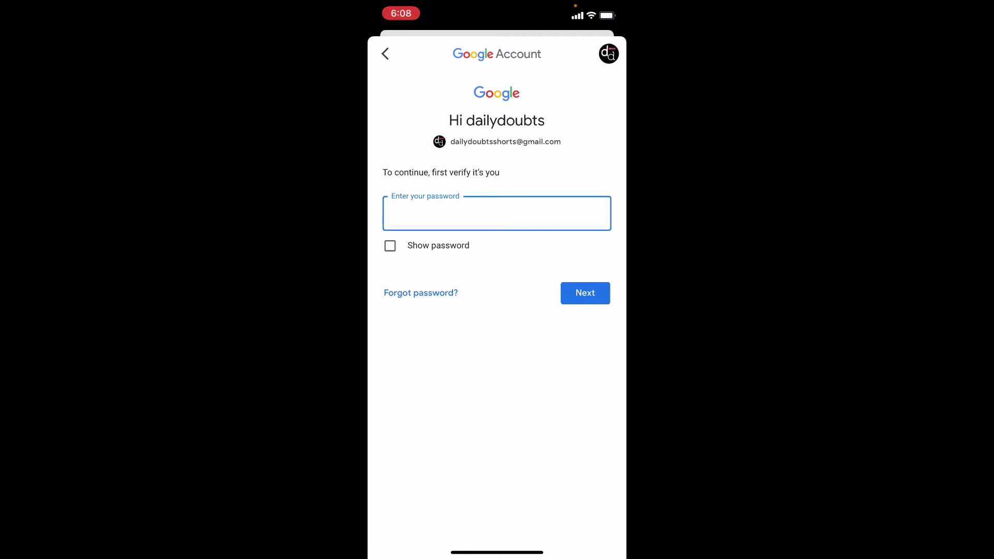
pyautogui.press('Return')
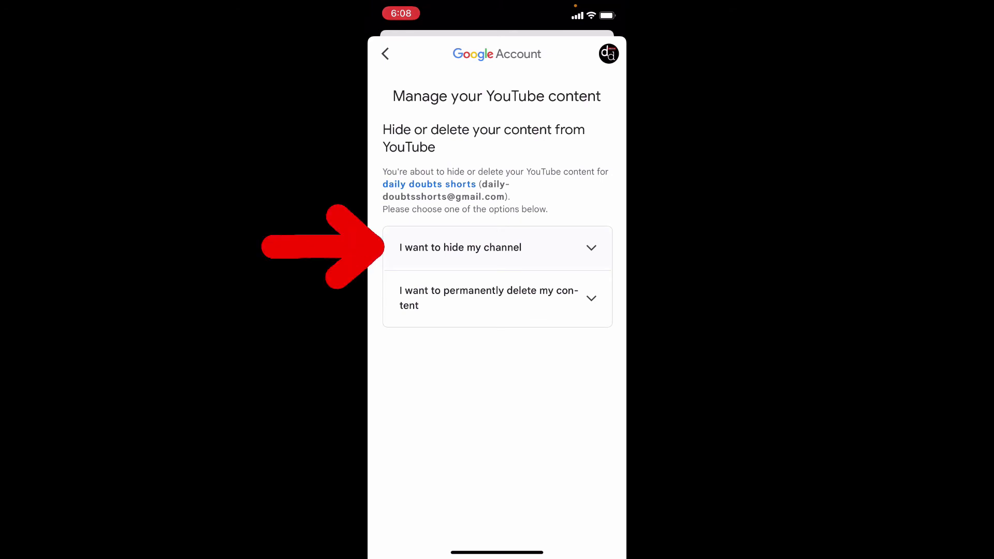
# Select permanent deletion of YouTube content and acknowledge content loss and cancelled paid subscriptions.
pyautogui.click(460, 247)
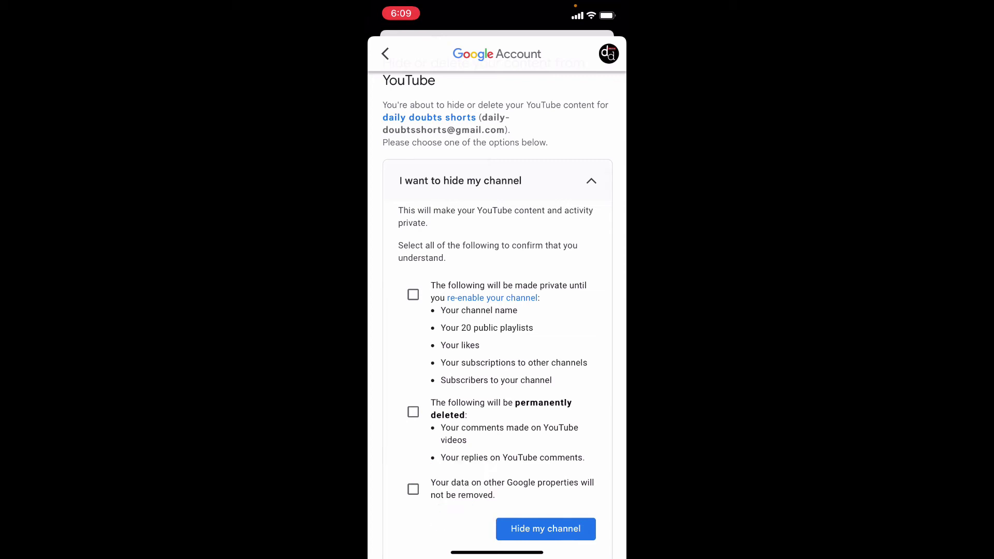
pyautogui.click(460, 180)
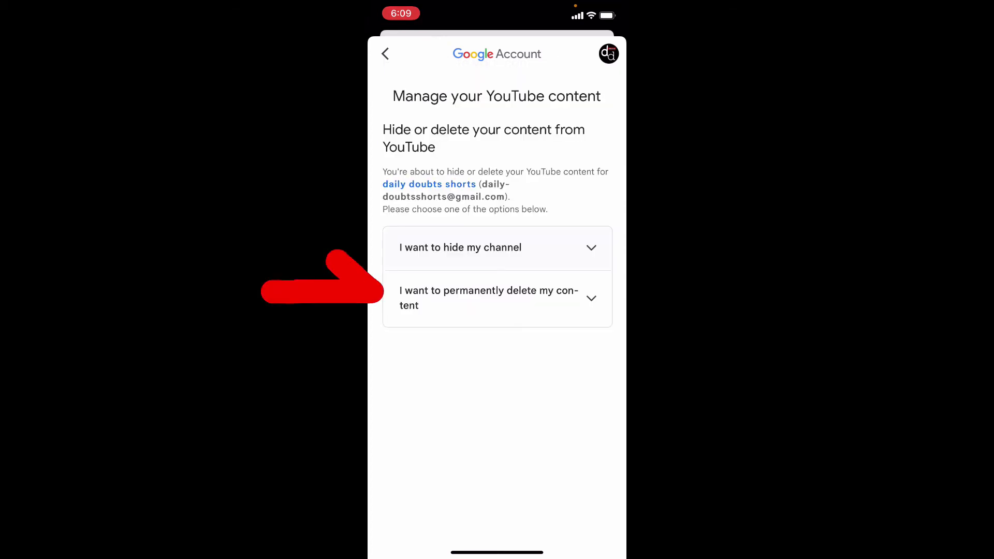
pyautogui.click(488, 297)
pyautogui.scroll(-5, 498, 311)
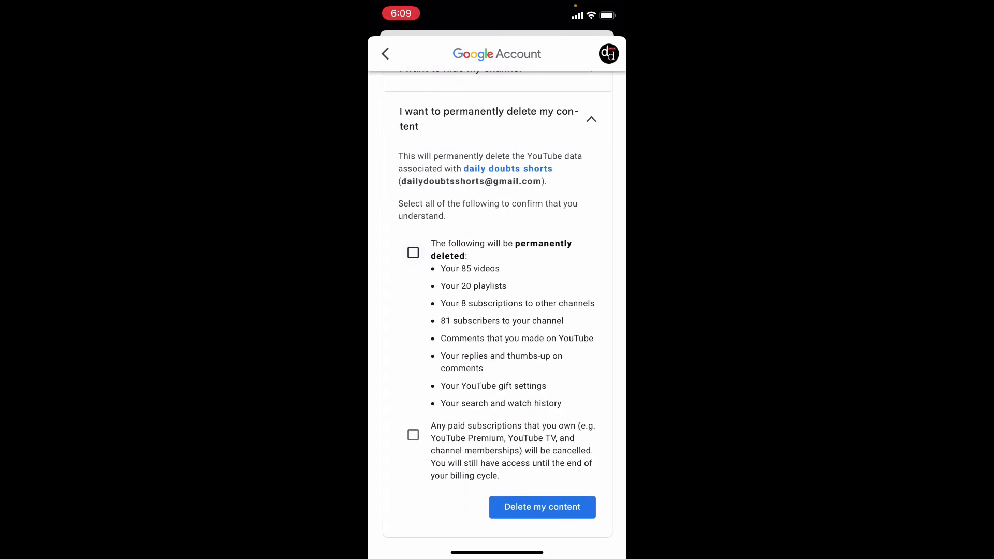
pyautogui.click(414, 253)
pyautogui.click(413, 436)
pyautogui.scroll(-1, 497, 311)
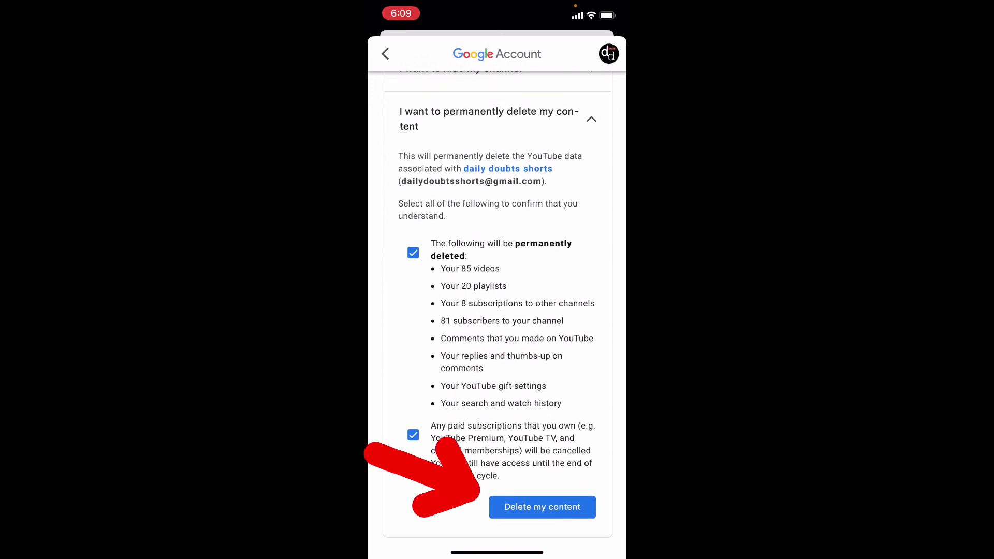
# Request deletion of the YouTube content and confirm it by entering the account email.
pyautogui.click(543, 506)
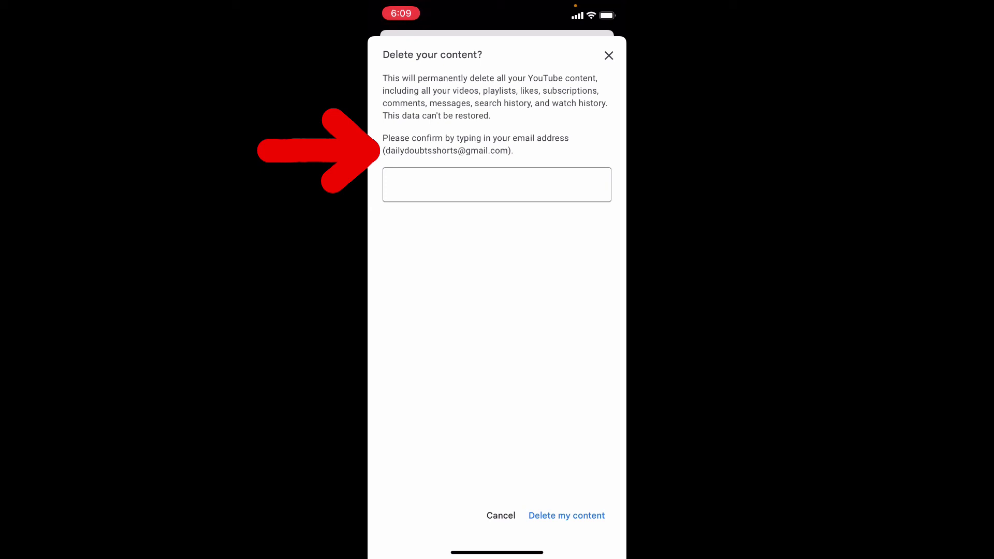
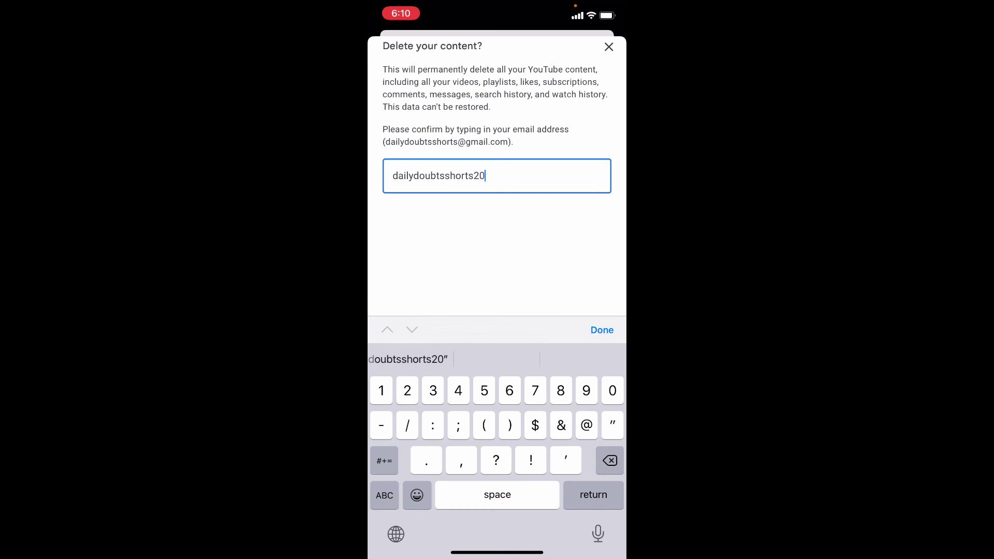
pyautogui.press('Return')
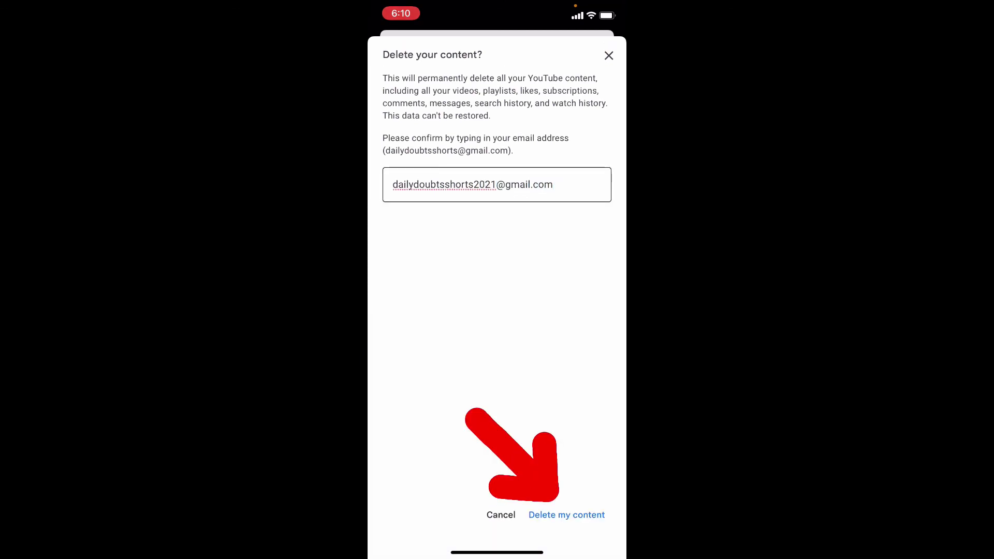